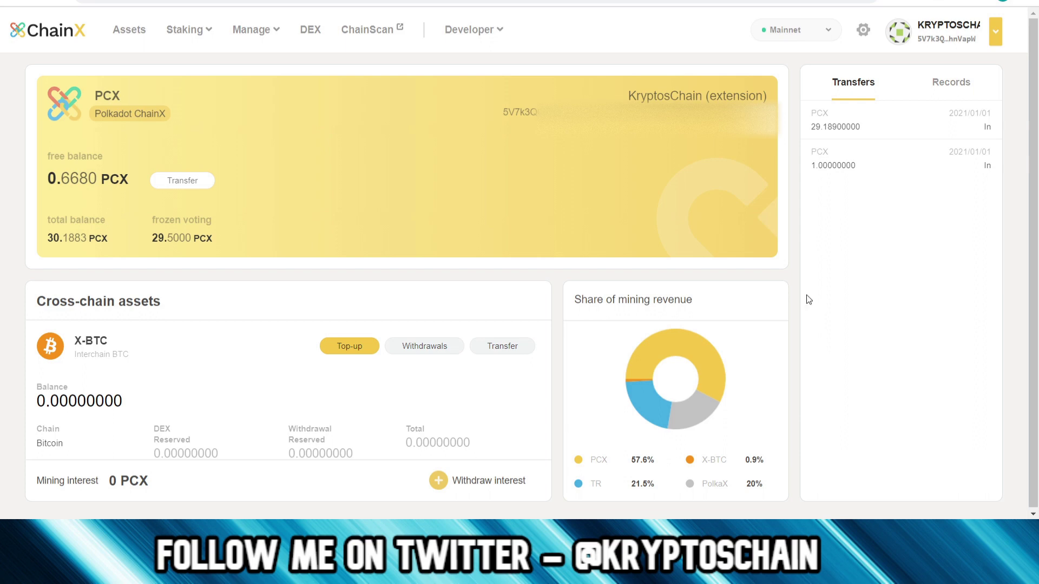
Scroll the assets page, then expand the top-bar Staking menu to list its staking pages
scroll(804, 293, down, 1)
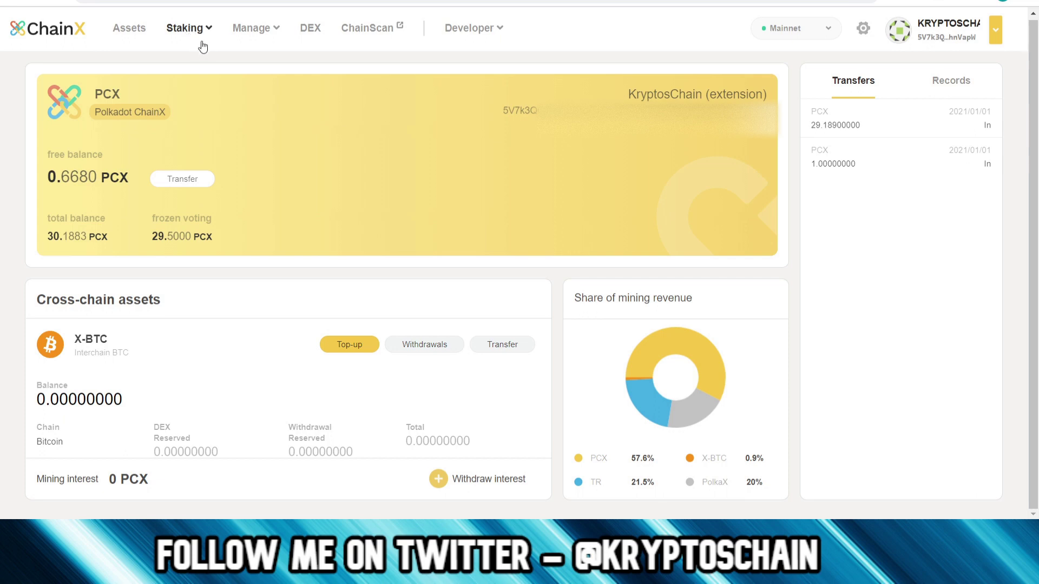
click(205, 39)
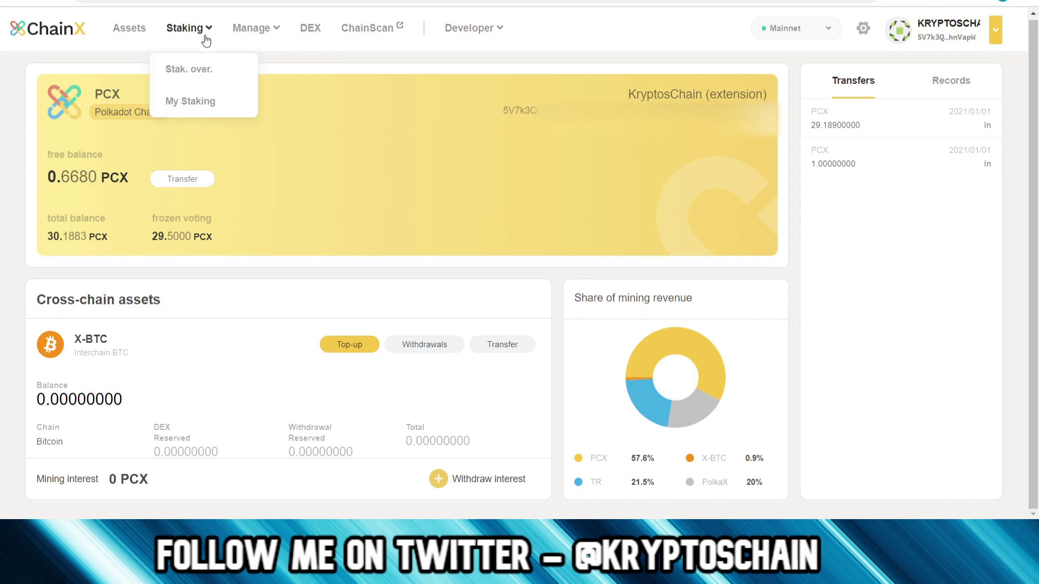
Choose Stak. over. so the validator list loads with Hotbit, BiHODL and 50 of 103 electors
click(213, 79)
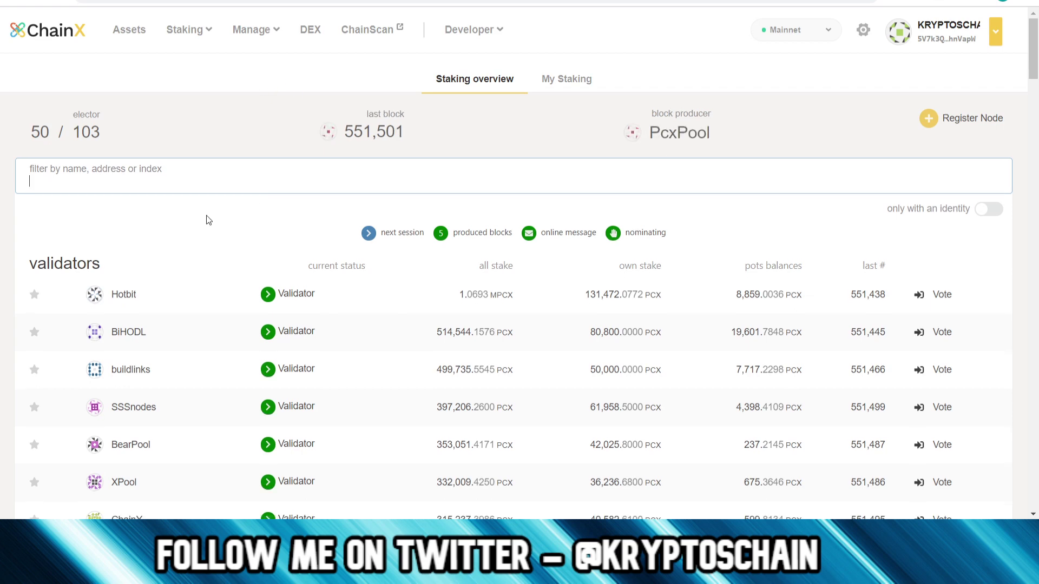
scroll(207, 215, down, 1)
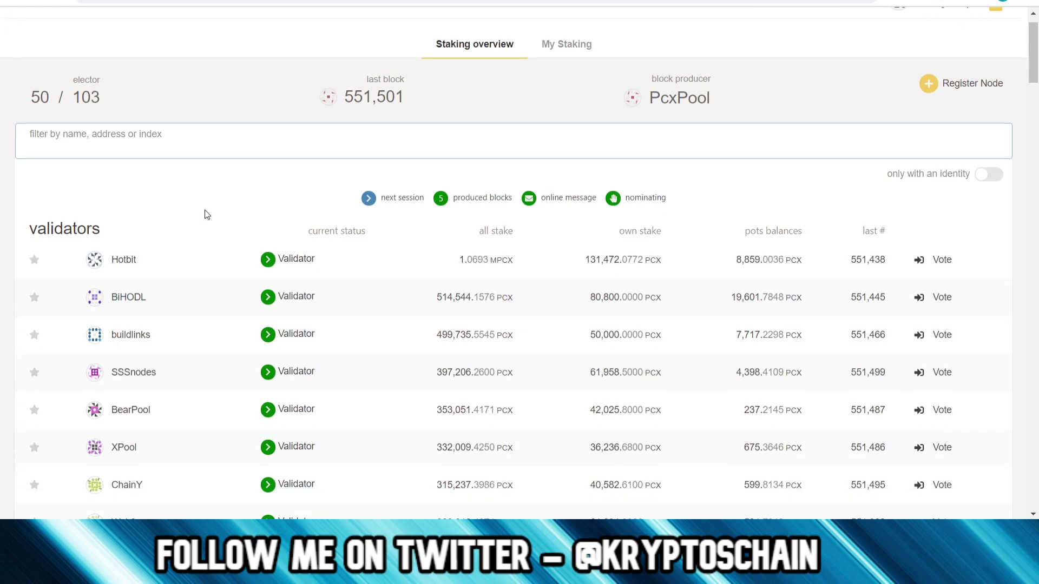
scroll(214, 163, up, 1)
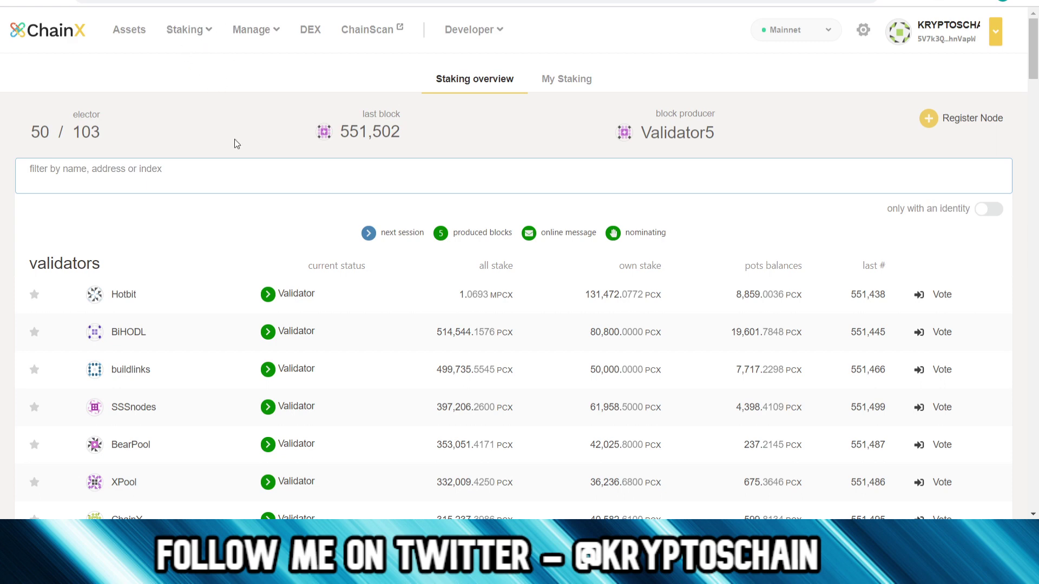
scroll(207, 187, down, 3)
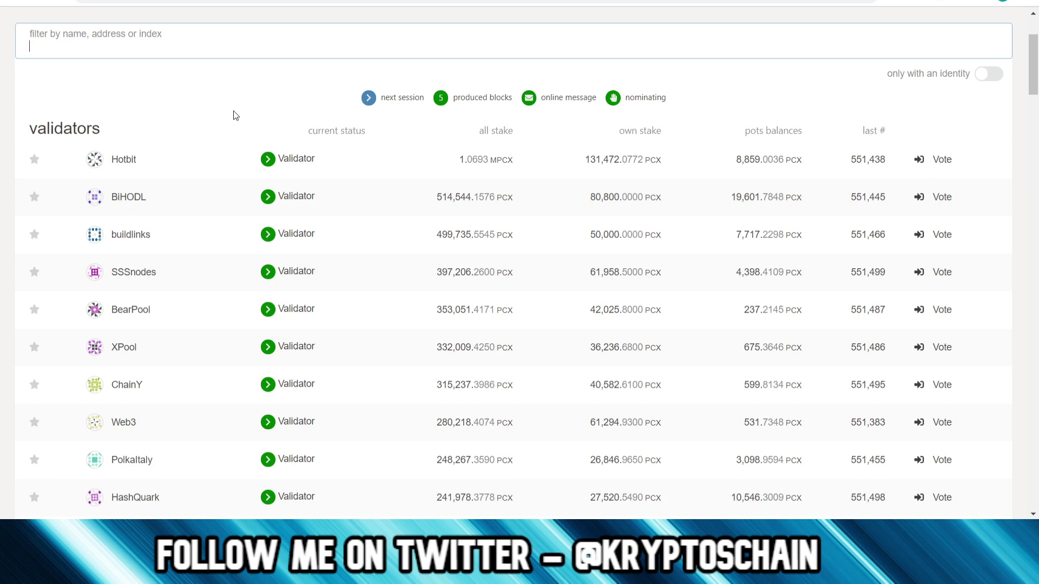
scroll(232, 114, down, 1)
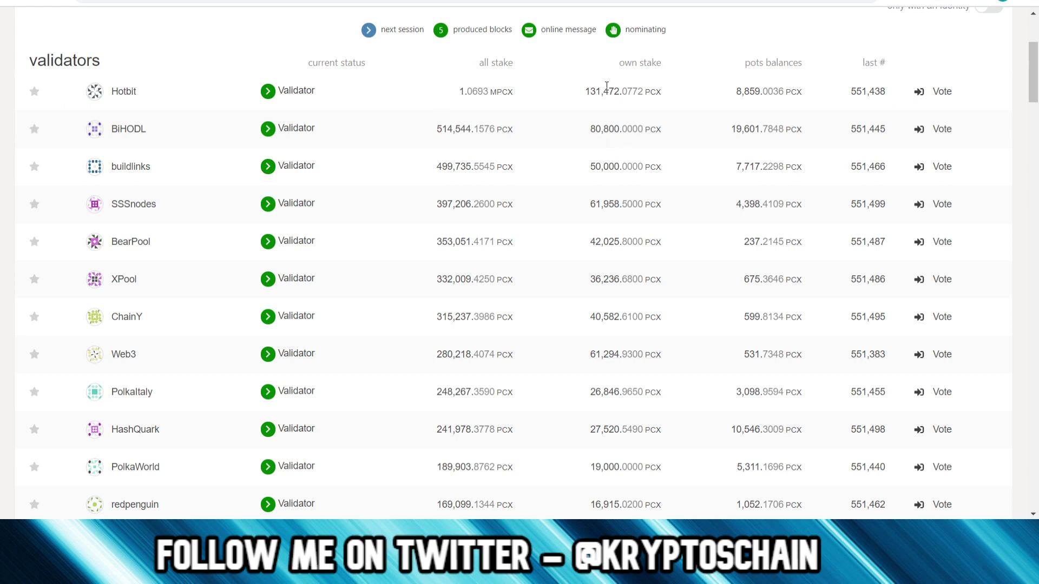
scroll(591, 180, down, 1)
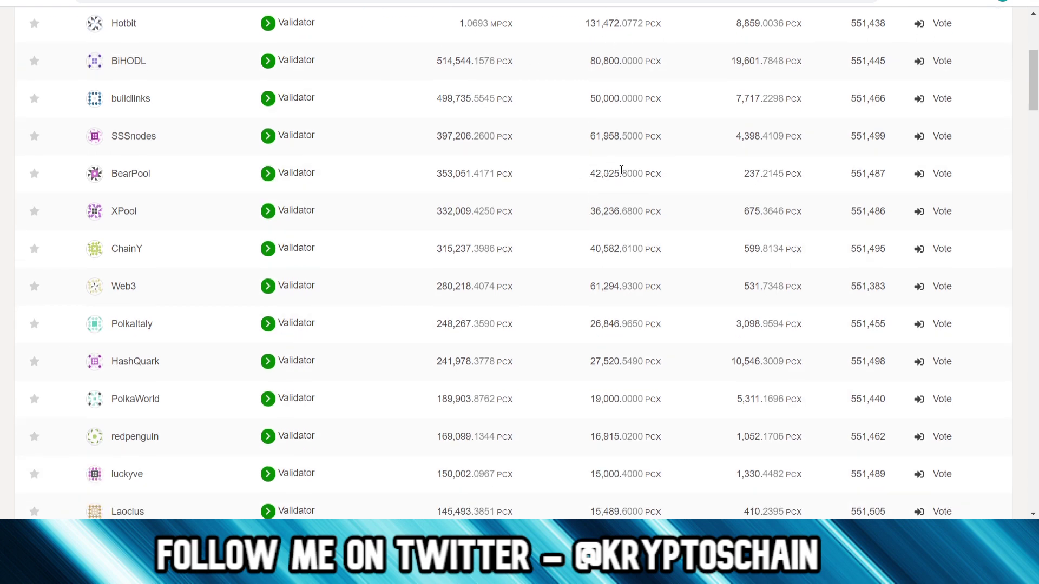
scroll(651, 172, up, 1)
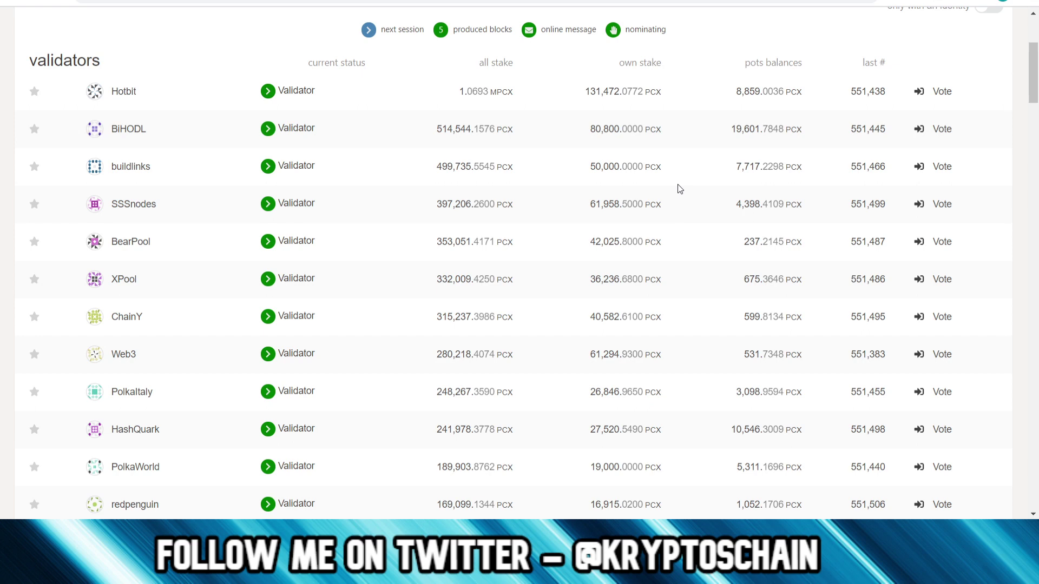
scroll(684, 176, up, 1)
scroll(254, 197, down, 3)
scroll(218, 196, down, 6)
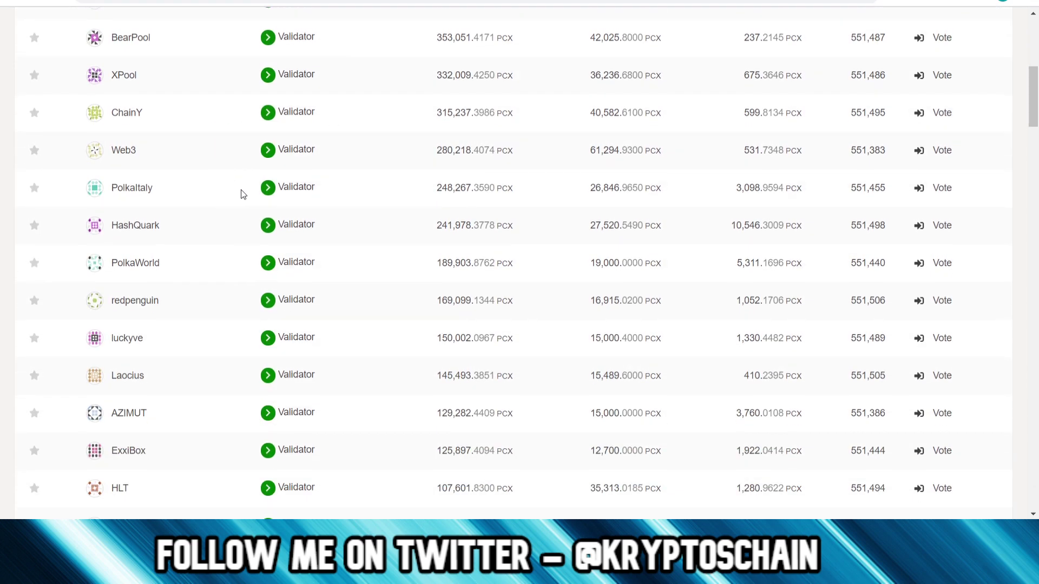
scroll(305, 196, down, 1)
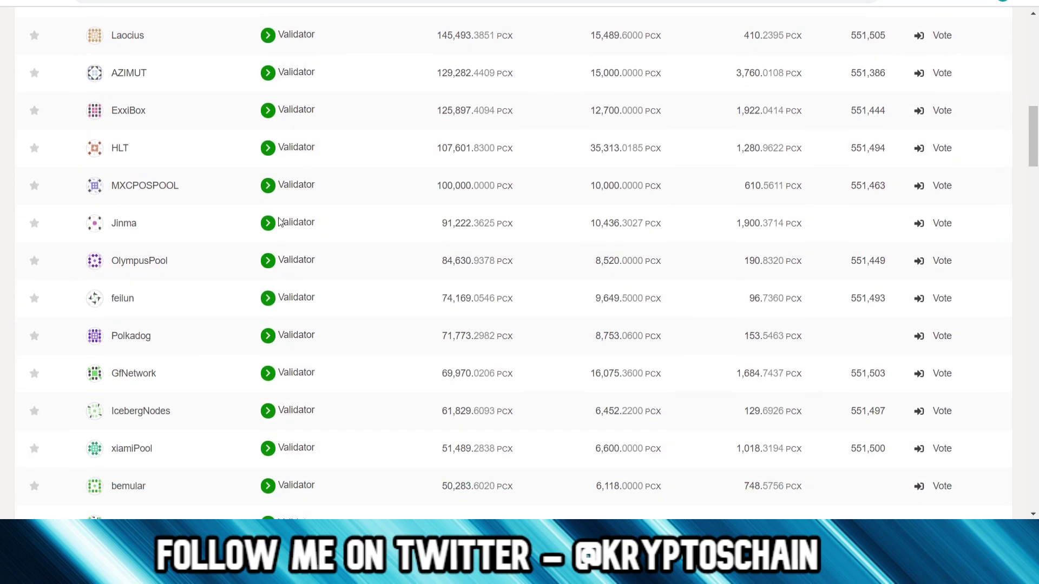
scroll(151, 203, down, 1)
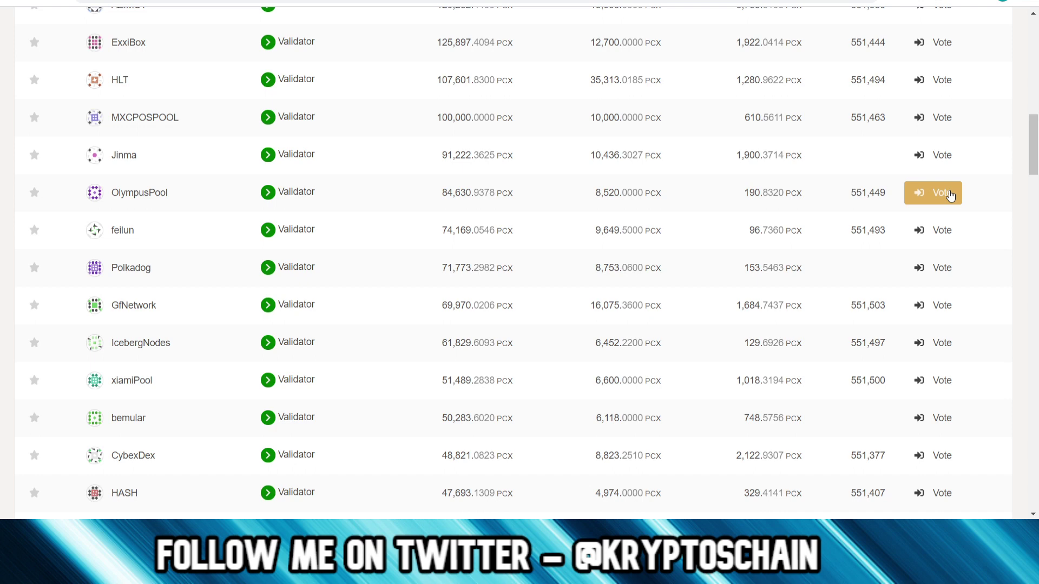
click(950, 196)
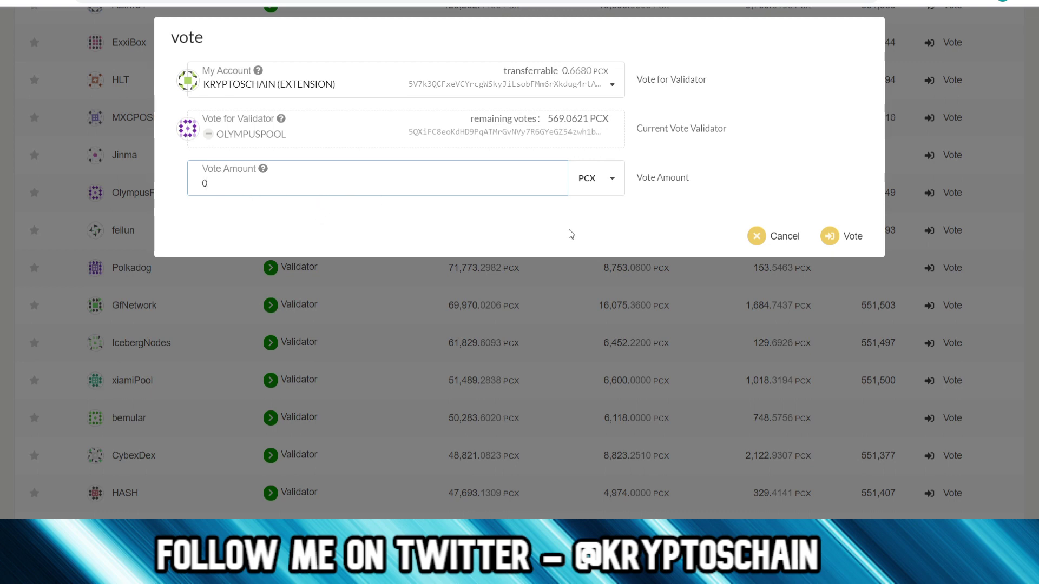
click(778, 245)
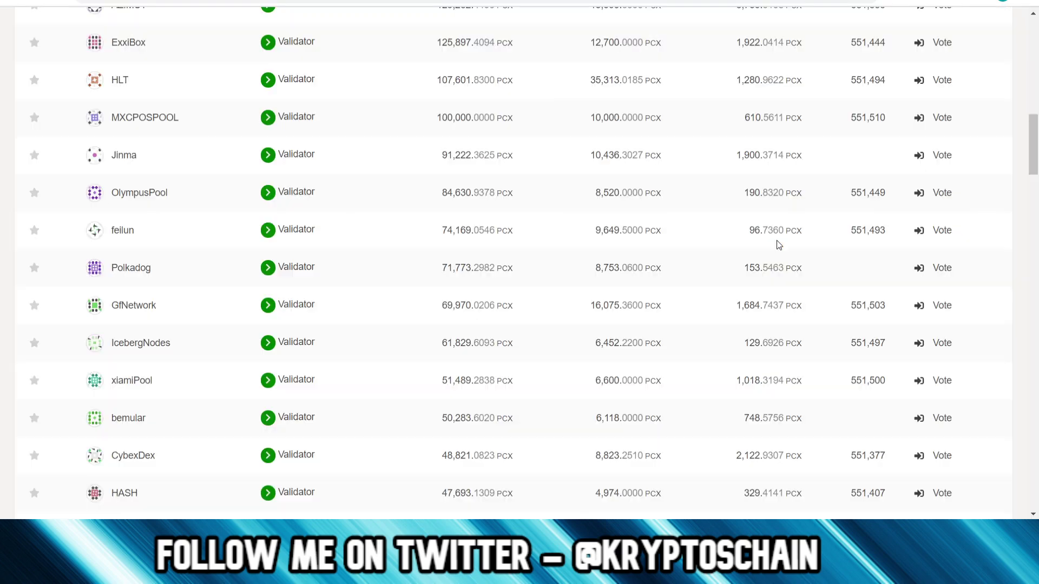
scroll(612, 295, up, 2)
scroll(612, 295, up, 12)
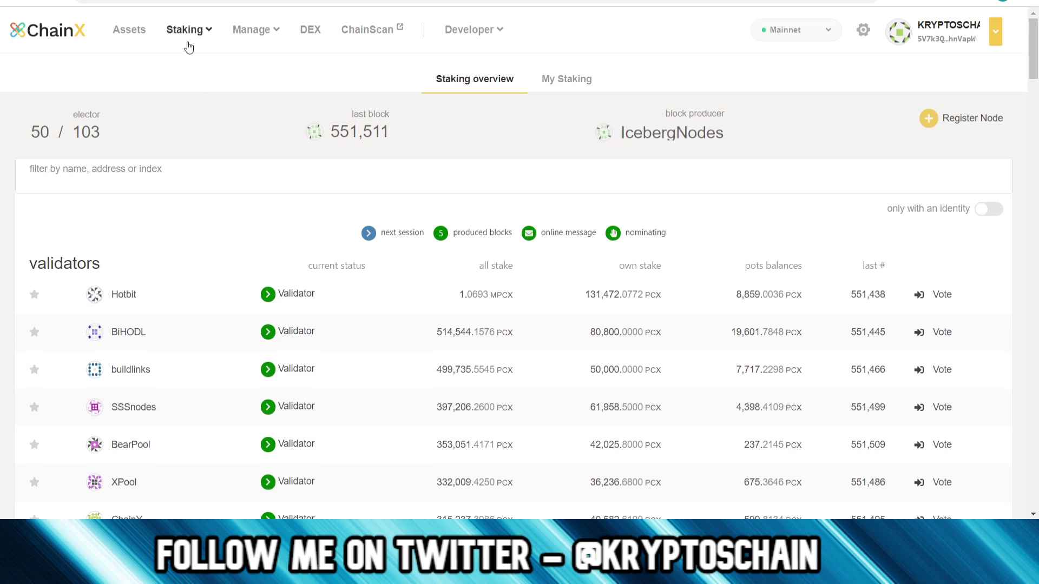
Go to Staking > My Staking to see 29.5000 PCX voted to OlympusPool
click(196, 39)
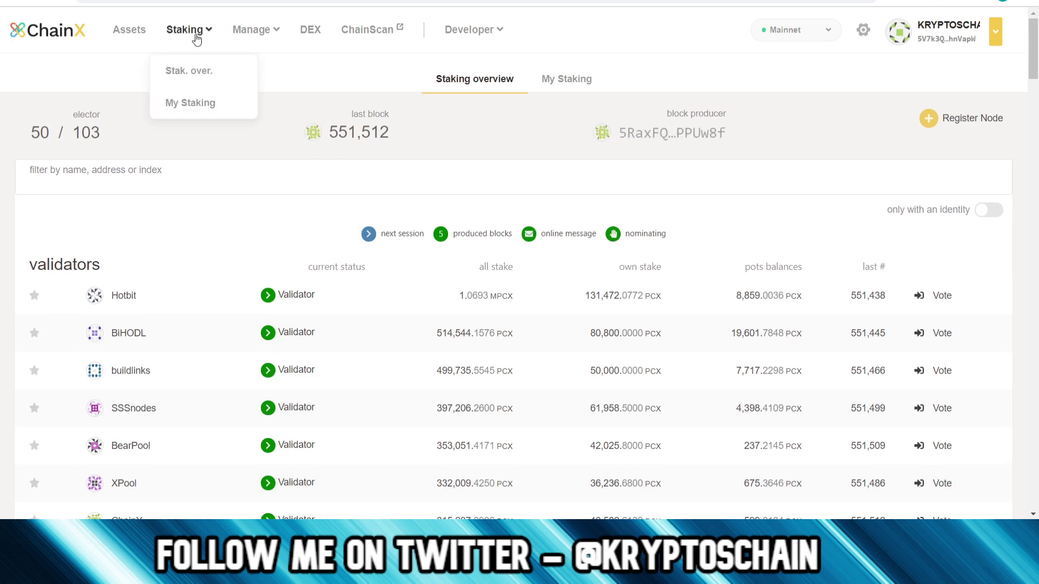
click(203, 103)
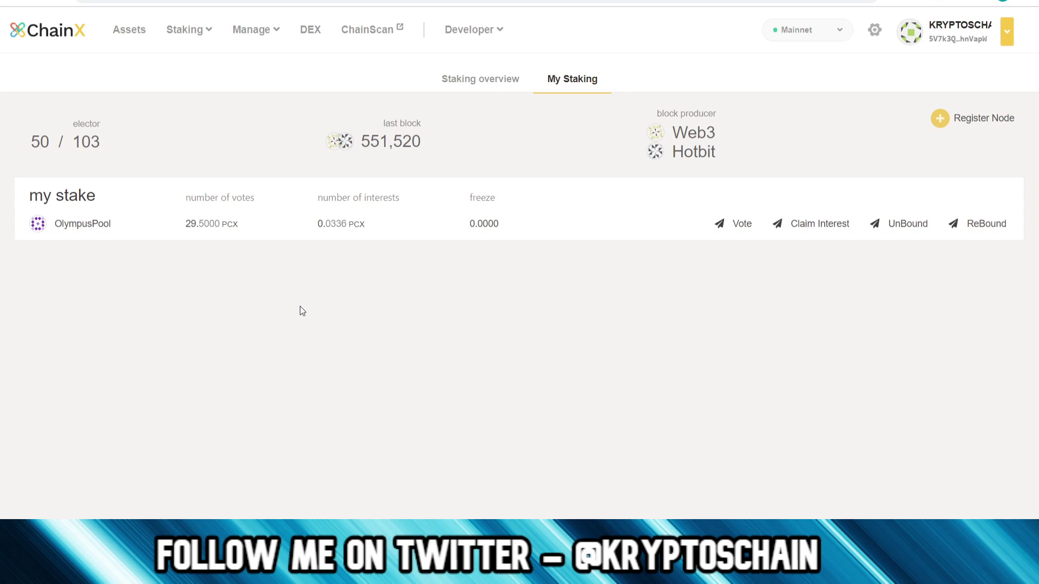
Go to Manage > Treasury and show the Tips sub-tab listing three tip proposals
click(268, 34)
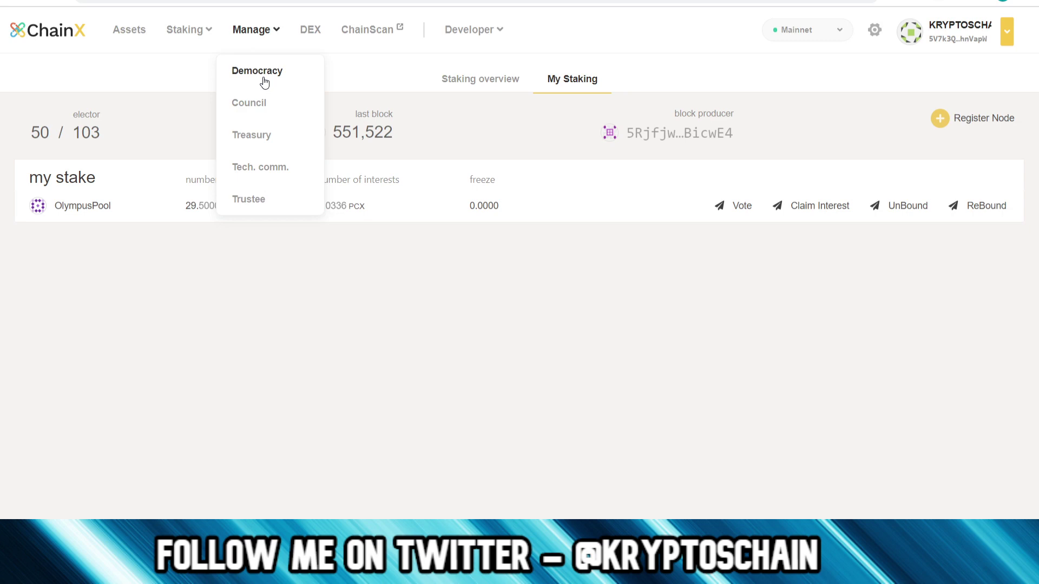
click(253, 142)
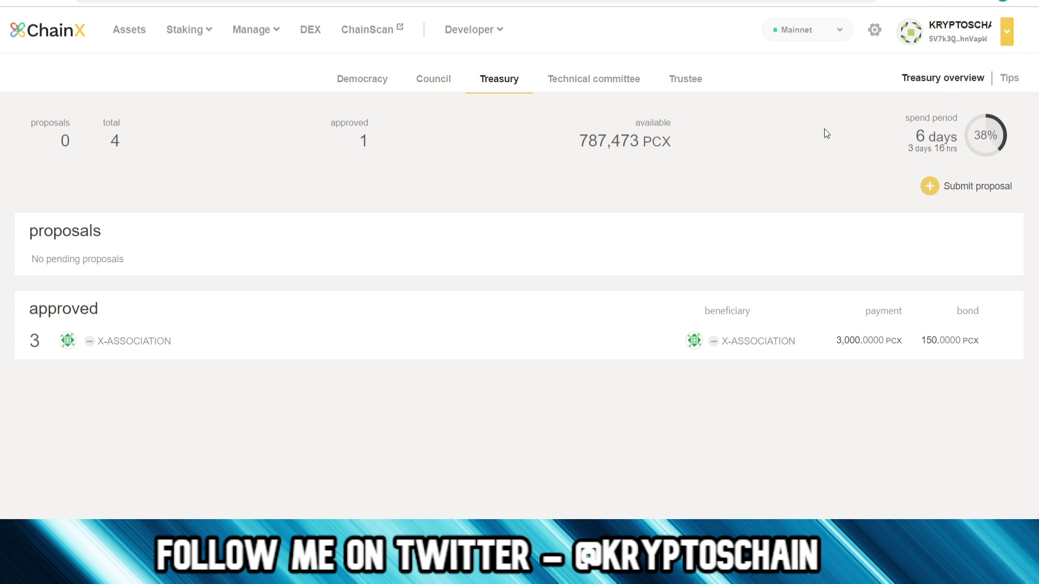
click(1009, 78)
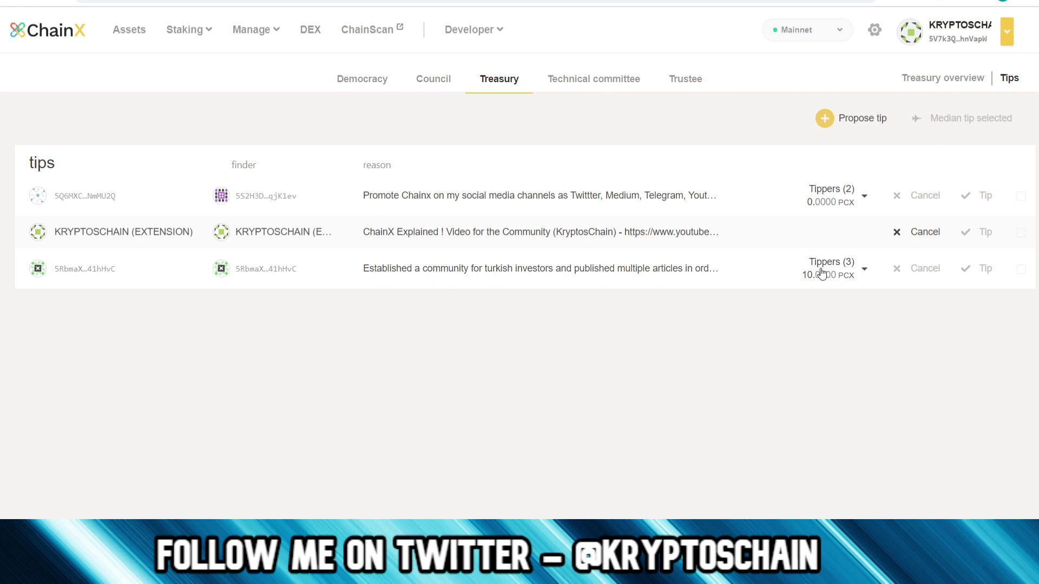
click(864, 268)
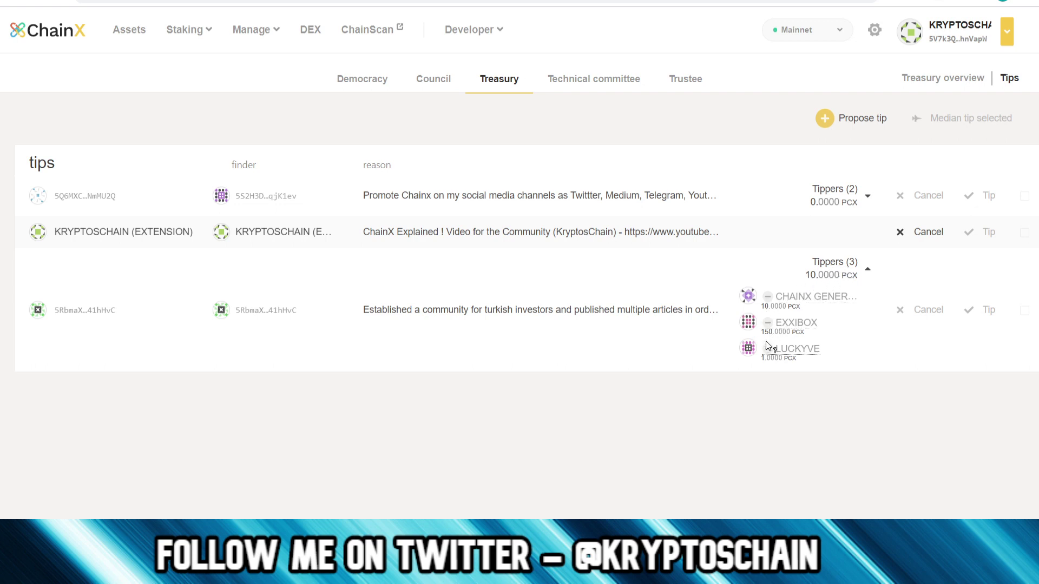
click(867, 270)
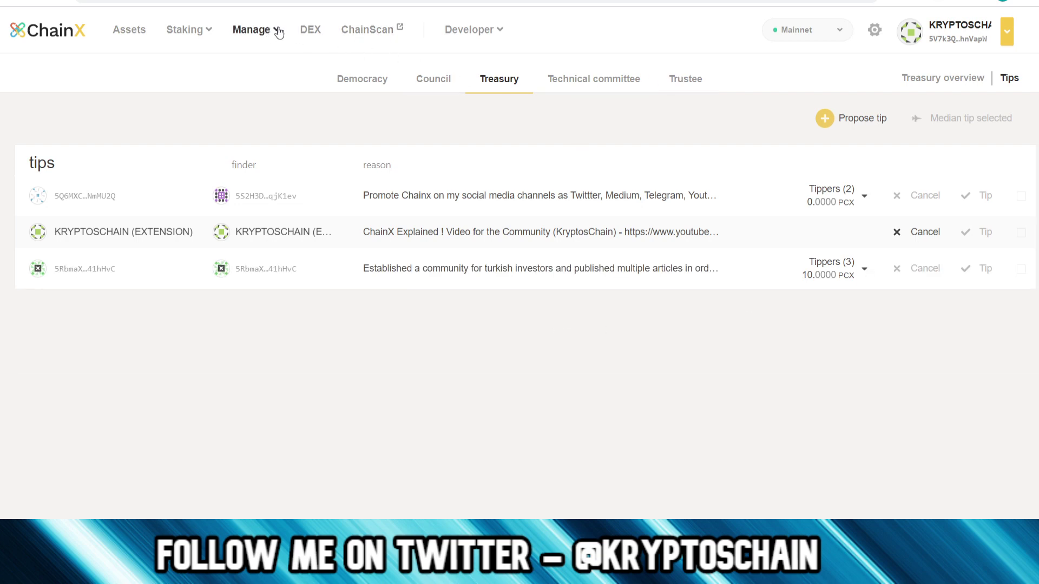
Open the DEX page with the PCX/X-BTC market at 0.0000905 BTC and scroll through it
click(310, 33)
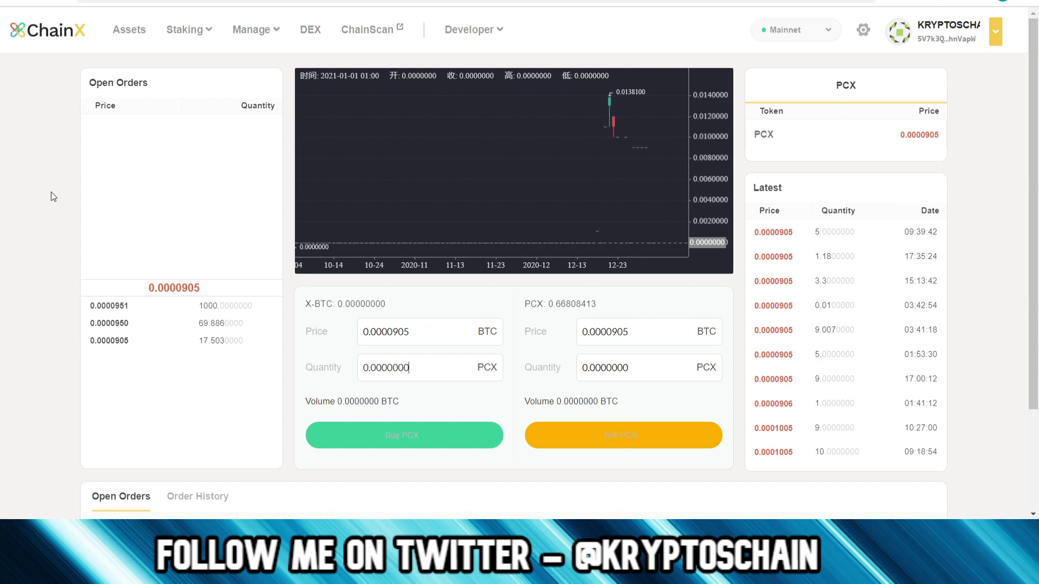
scroll(18, 236, down, 1)
scroll(21, 240, up, 1)
scroll(40, 264, down, 1)
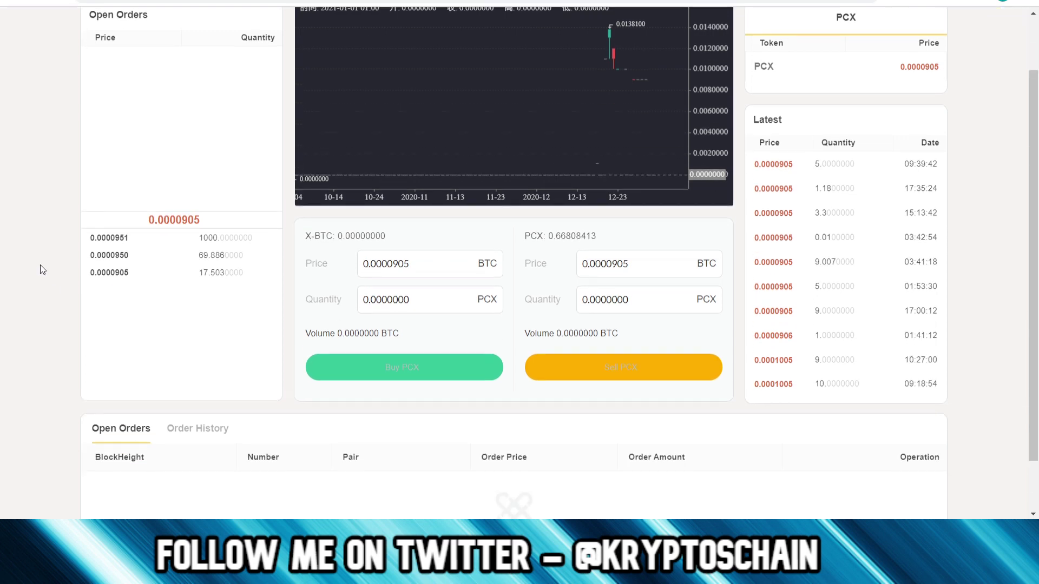
scroll(43, 332, up, 1)
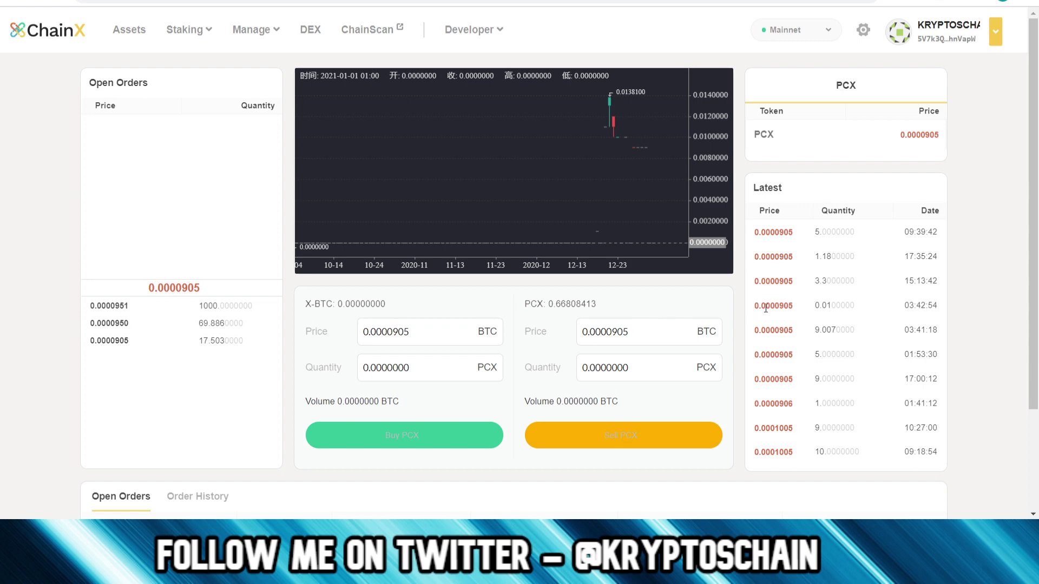
Select the first two entries in the latest trades list
drag(756, 238, 795, 259)
click(817, 256)
drag(759, 232, 817, 263)
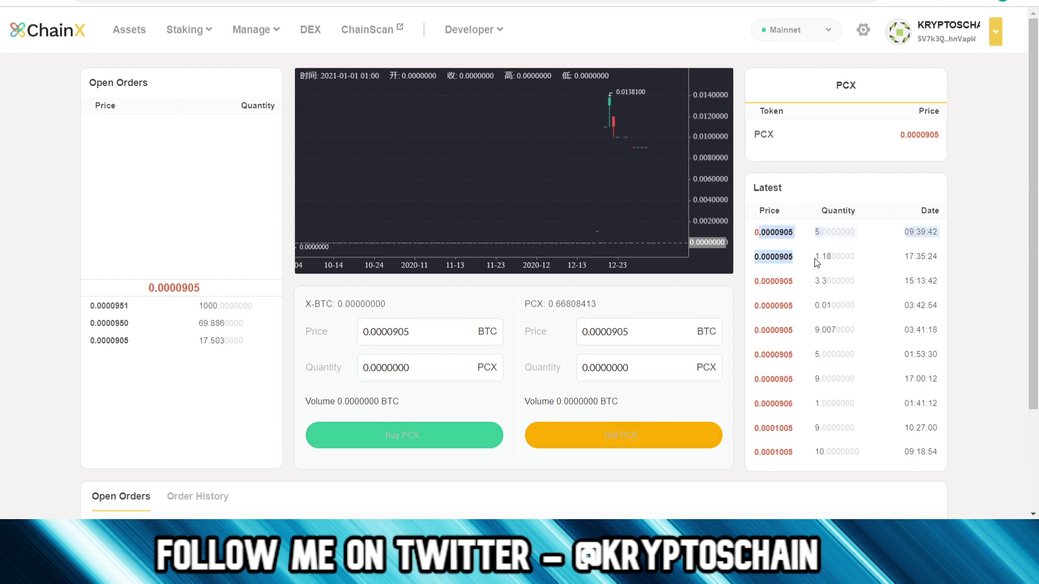
click(816, 262)
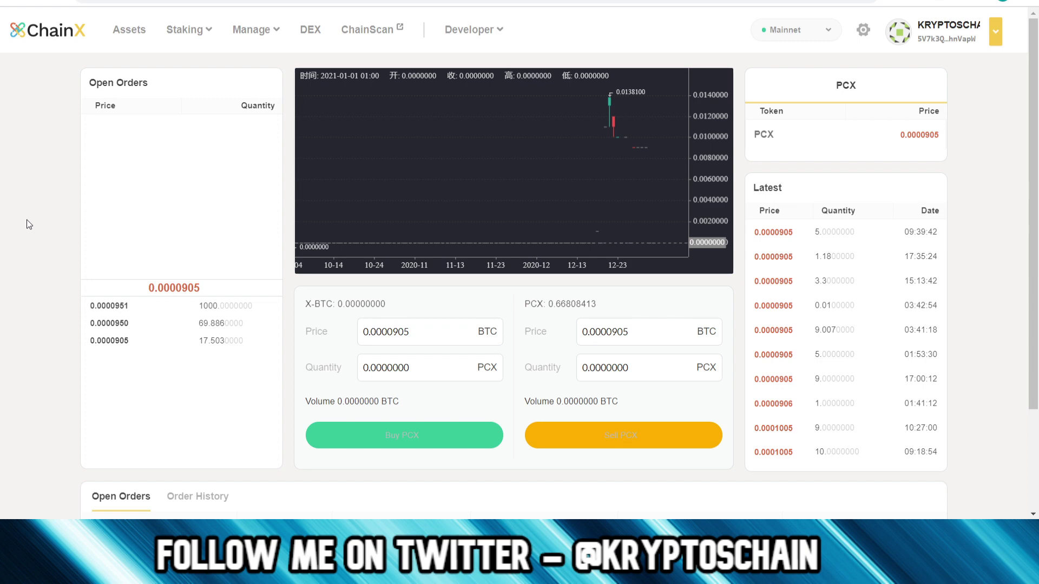
Open Settings from the gear icon to view the General tab's prefix, theme and language options
click(864, 33)
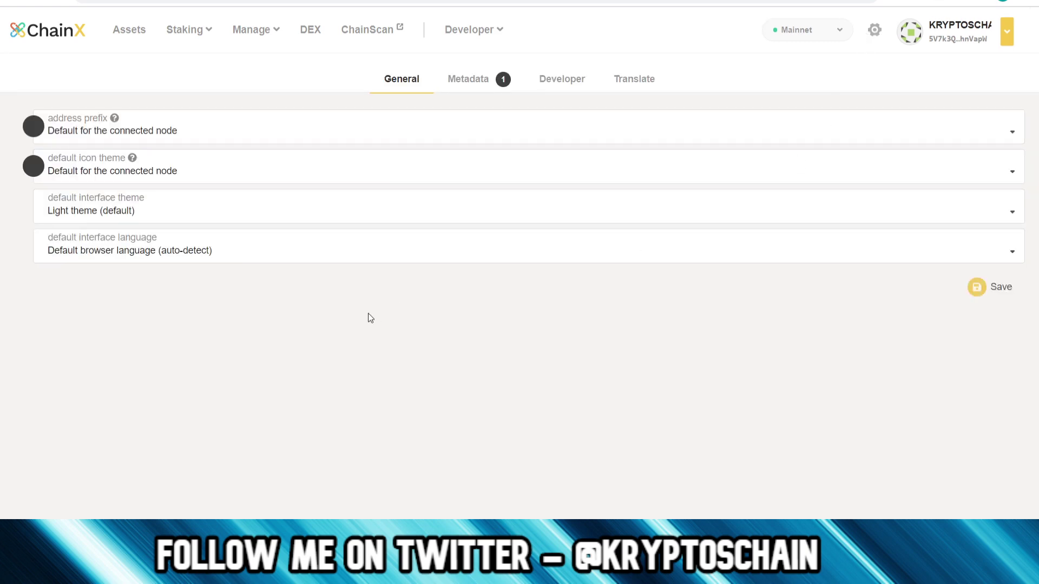